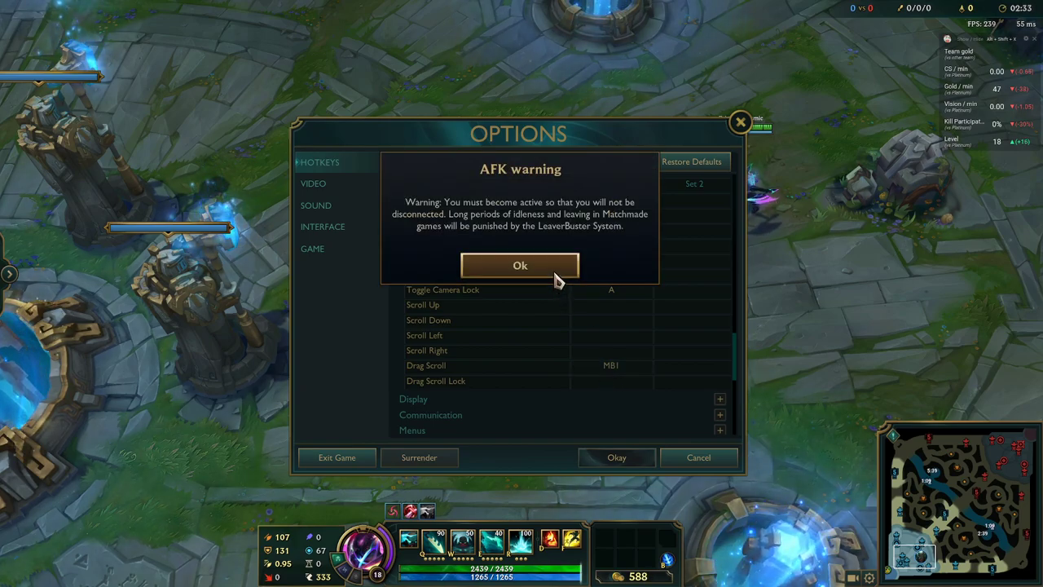
Dismiss the AFK warning and close the Options window.
{"action": "left_click", "coordinate": [557, 280]}
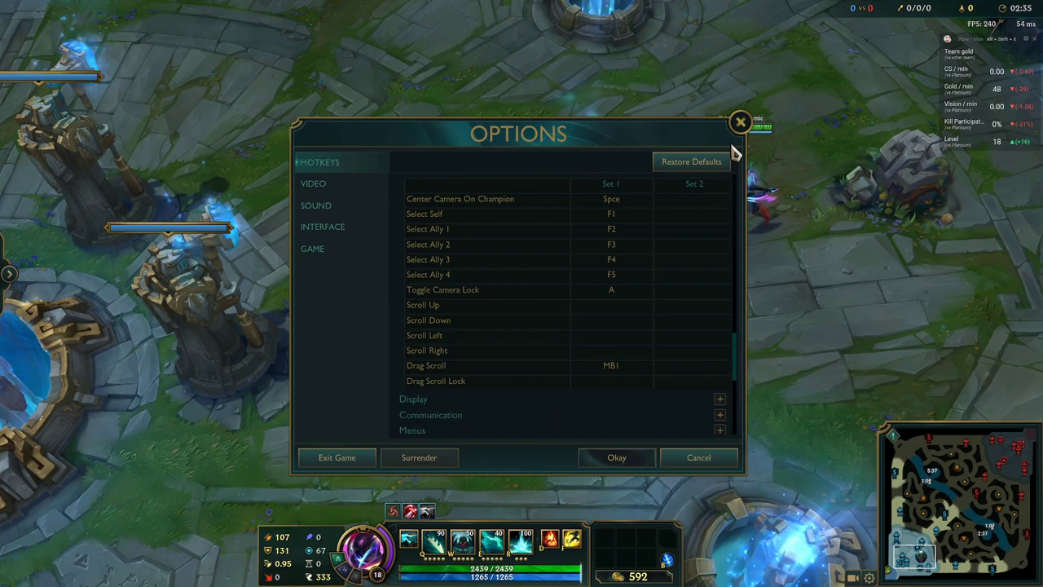
{"action": "left_click", "coordinate": [740, 124]}
Move the champion back and forth across the stone path in the base.
{"action": "right_click", "coordinate": [517, 217]}
{"action": "right_click", "coordinate": [391, 86]}
{"action": "right_click", "coordinate": [436, 322]}
{"action": "right_click", "coordinate": [484, 224]}
{"action": "right_click", "coordinate": [496, 123]}
{"action": "right_click", "coordinate": [511, 184]}
{"action": "right_click", "coordinate": [562, 70]}
{"action": "right_click", "coordinate": [652, 269]}
{"action": "right_click", "coordinate": [596, 247]}
{"action": "right_click", "coordinate": [481, 145]}
{"action": "right_click", "coordinate": [715, 211]}
{"action": "right_click", "coordinate": [443, 115]}
{"action": "right_click", "coordinate": [718, 199]}
{"action": "right_click", "coordinate": [432, 184]}
{"action": "right_click", "coordinate": [633, 259]}
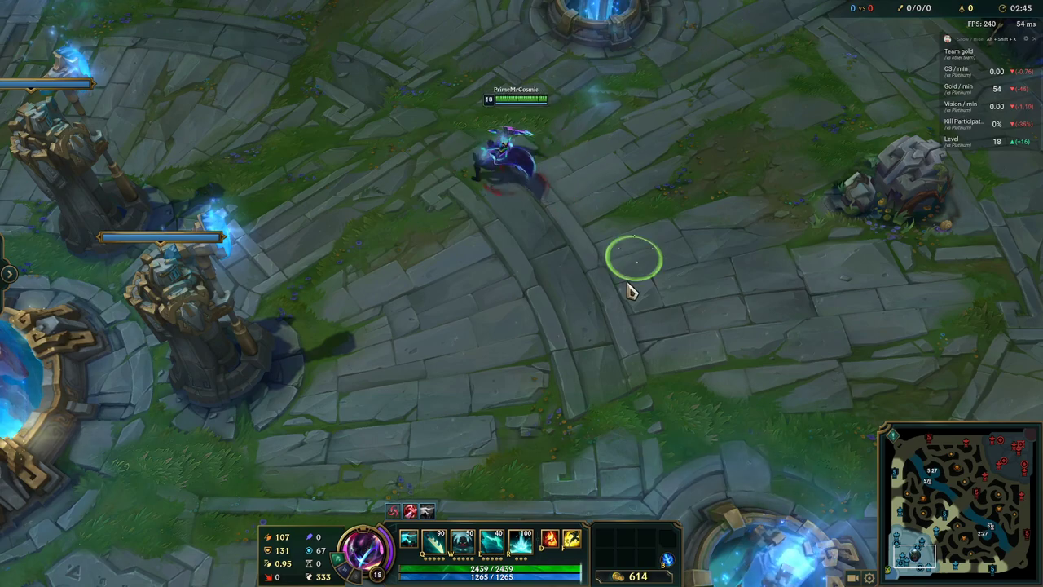
{"action": "right_click", "coordinate": [531, 242]}
{"action": "right_click", "coordinate": [408, 187]}
{"action": "right_click", "coordinate": [431, 175]}
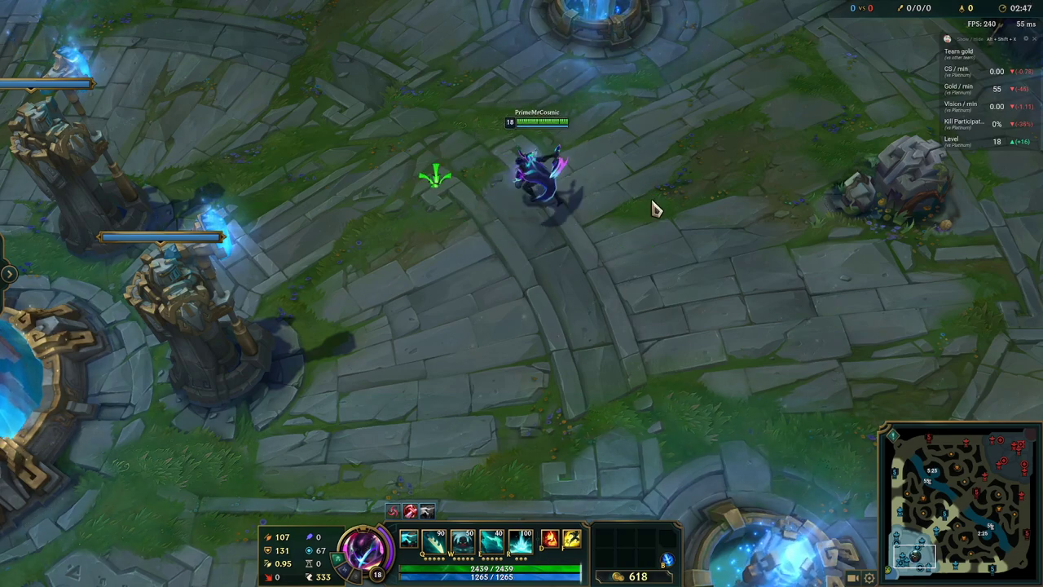
{"action": "right_click", "coordinate": [664, 216]}
{"action": "right_click", "coordinate": [534, 118]}
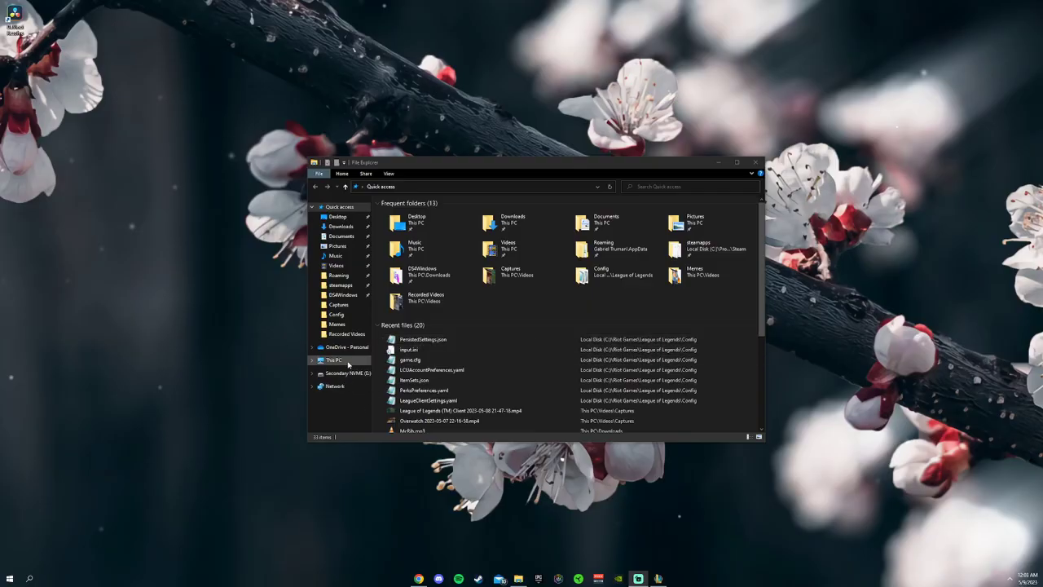
Switch to File Explorer and open input.ini from C:\Riot Games\League of Legends\Config.
{"action": "left_click", "coordinate": [349, 364]}
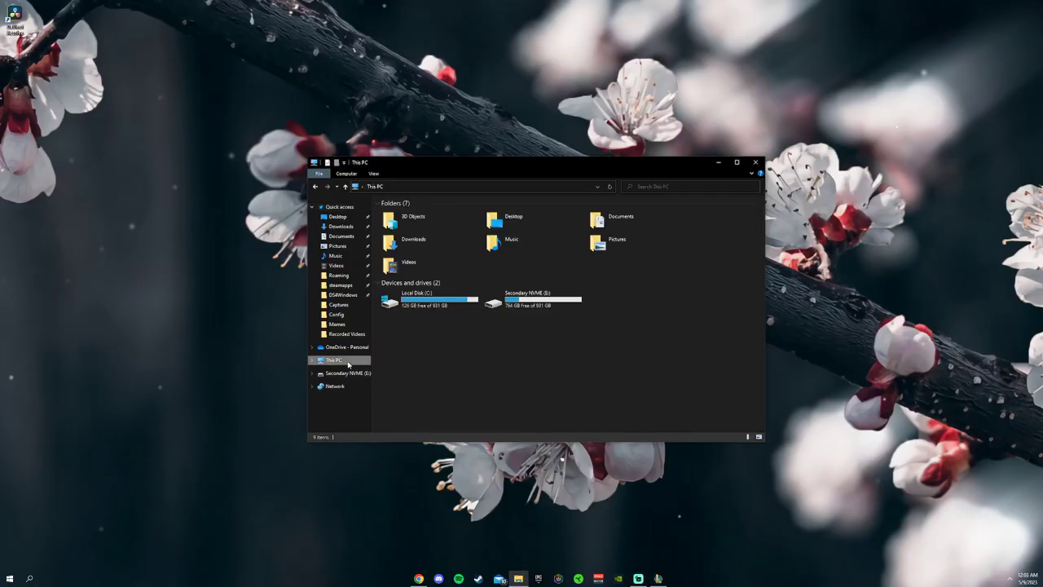
{"action": "double_click", "coordinate": [435, 300]}
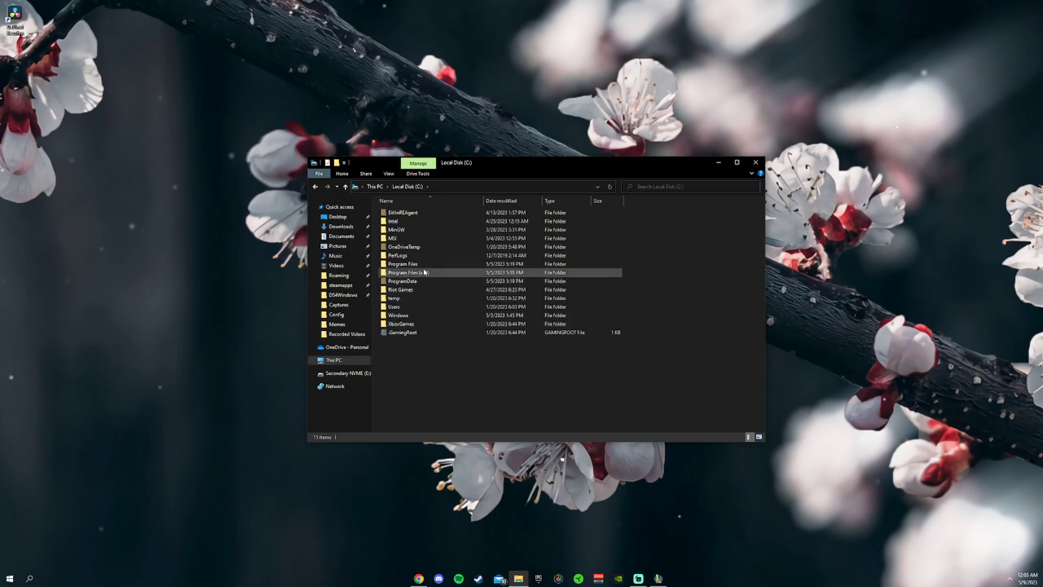
{"action": "double_click", "coordinate": [410, 292]}
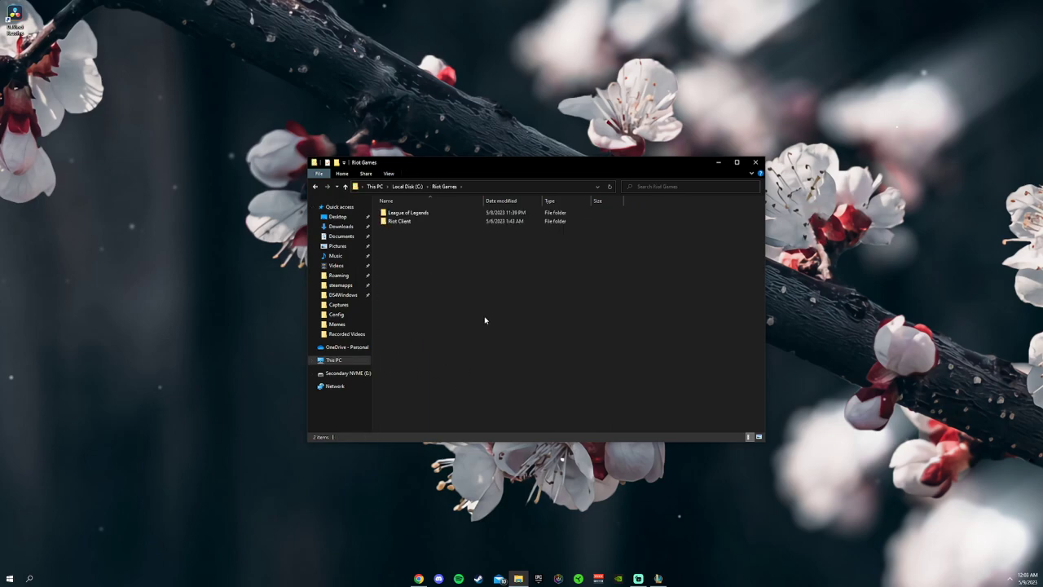
{"action": "double_click", "coordinate": [424, 213]}
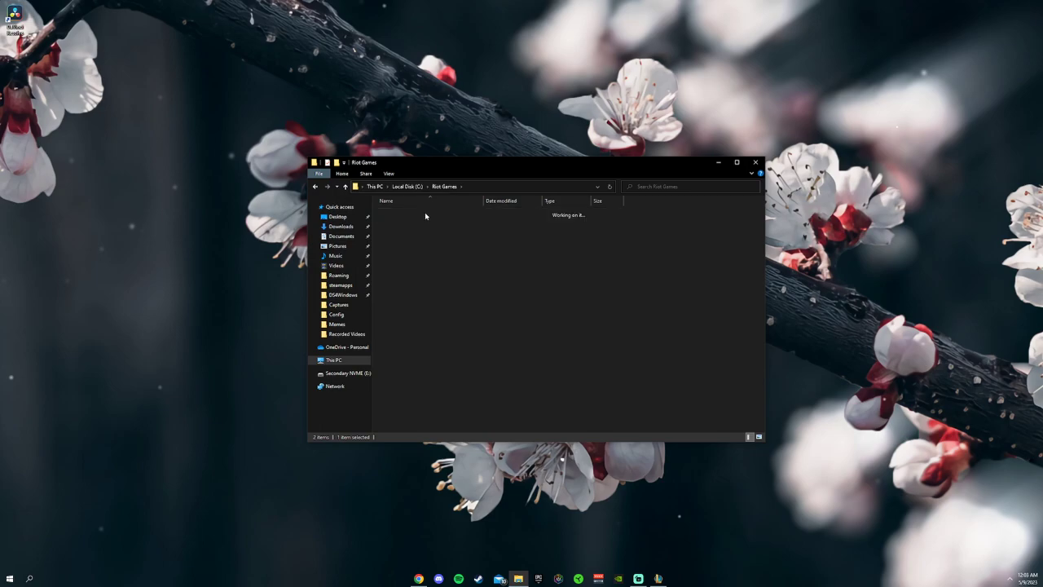
{"action": "double_click", "coordinate": [415, 213]}
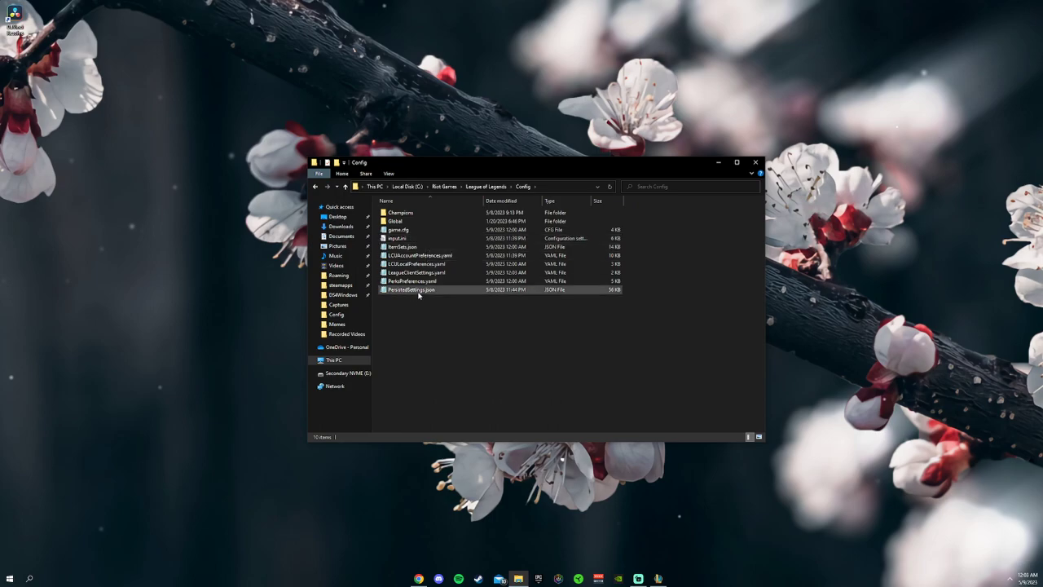
{"action": "double_click", "coordinate": [420, 238]}
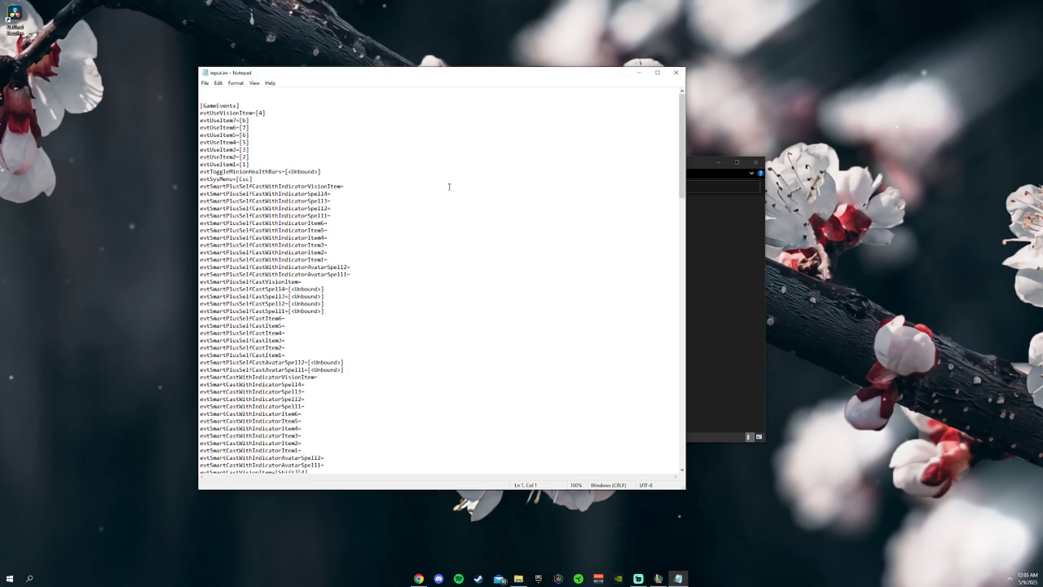
Find the Mouse4Pan binding in input.ini, select its button number and close the file.
{"action": "key", "text": "ctrl+f"}
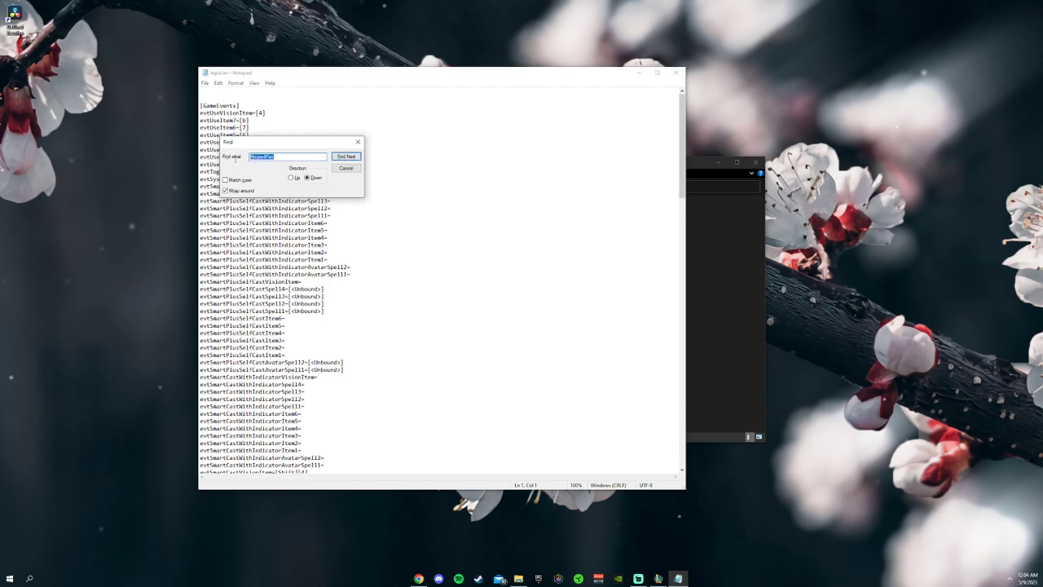
{"action": "left_click", "coordinate": [346, 156]}
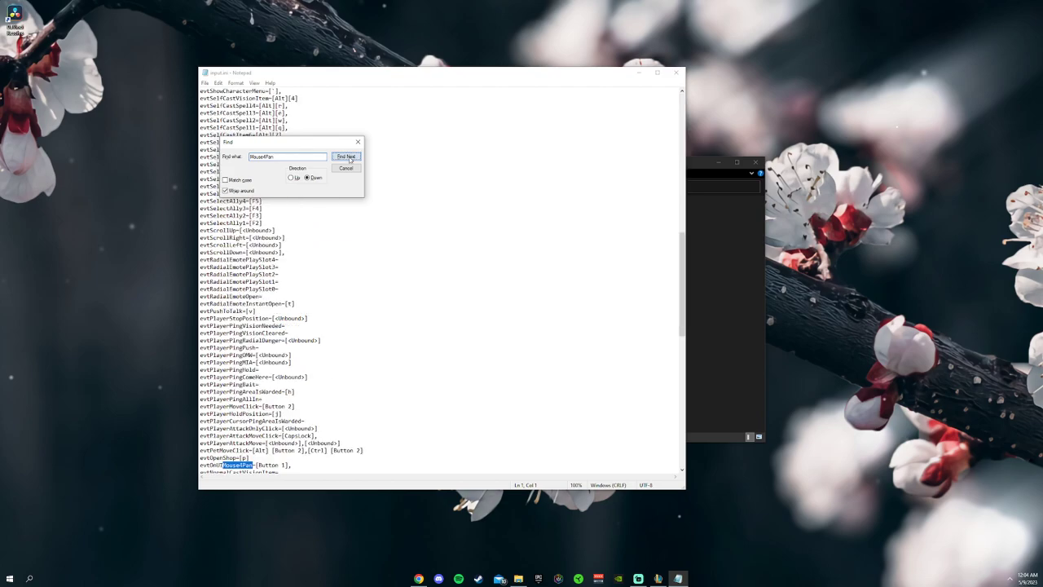
{"action": "scroll", "coordinate": [406, 326], "scroll_direction": "down", "scroll_amount": 5}
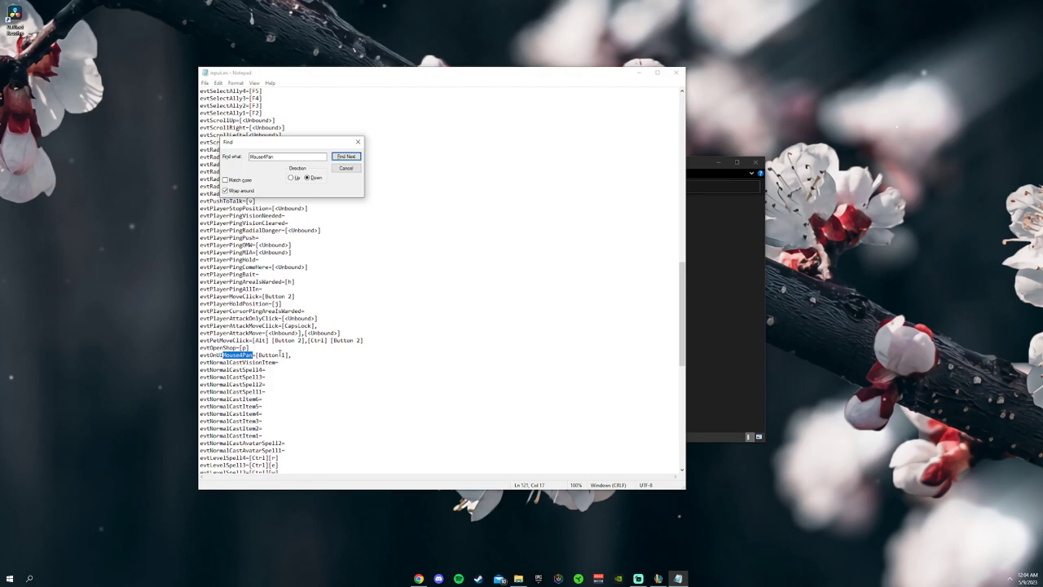
{"action": "left_click", "coordinate": [357, 142]}
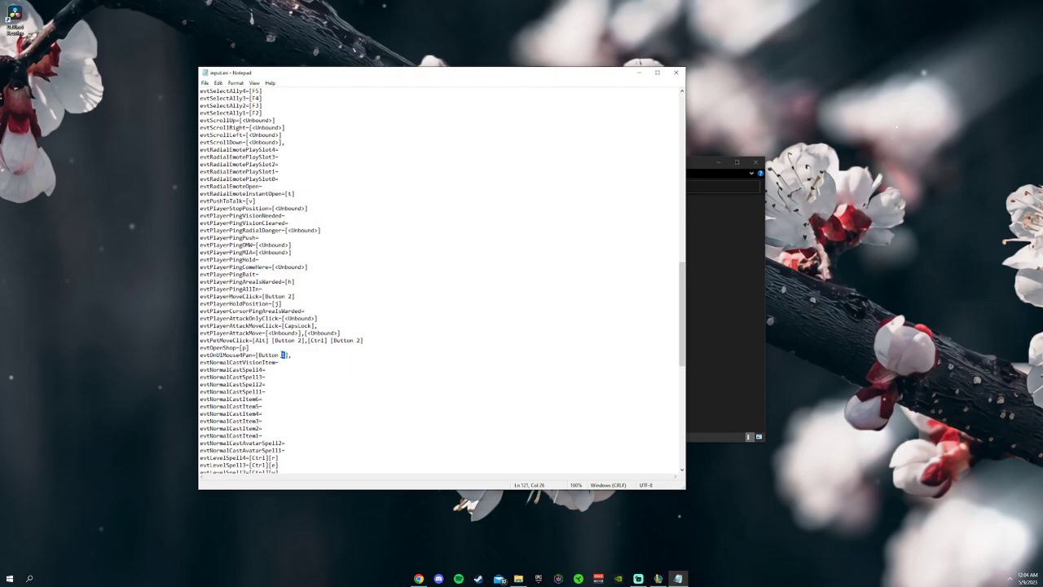
{"action": "mouse_move", "coordinate": [286, 356]}
{"action": "left_mouse_down"}
{"action": "mouse_move", "coordinate": [280, 369]}
{"action": "mouse_move", "coordinate": [283, 355]}
{"action": "left_mouse_up"}
{"action": "left_click", "coordinate": [206, 83]}
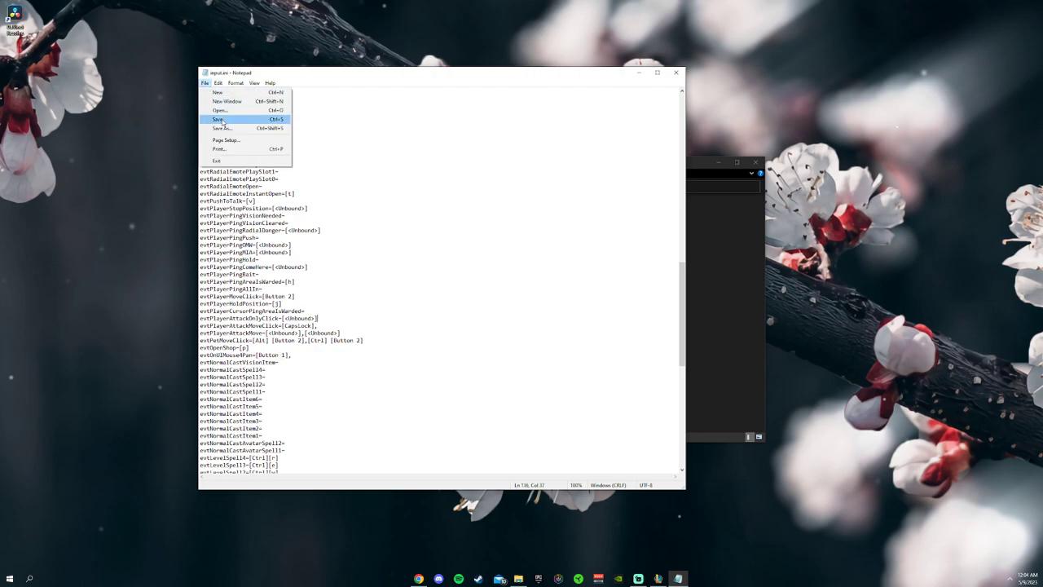
{"action": "left_click", "coordinate": [676, 72]}
{"action": "left_click", "coordinate": [675, 72]}
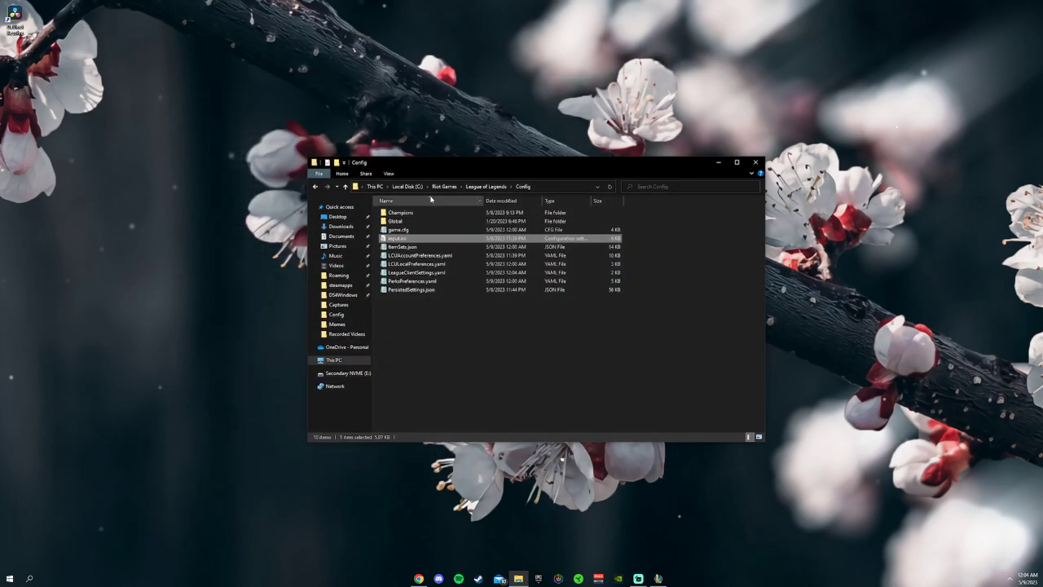
Find the Mouse4Pan binding's value in PersistedSettings.json and close the file.
{"action": "double_click", "coordinate": [414, 291]}
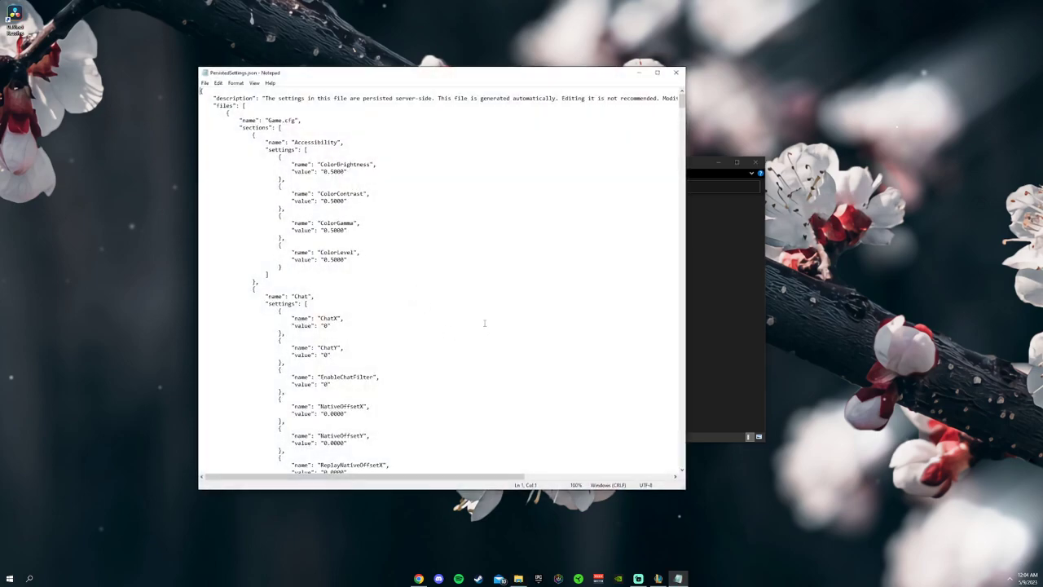
{"action": "key", "text": "ctrl+f"}
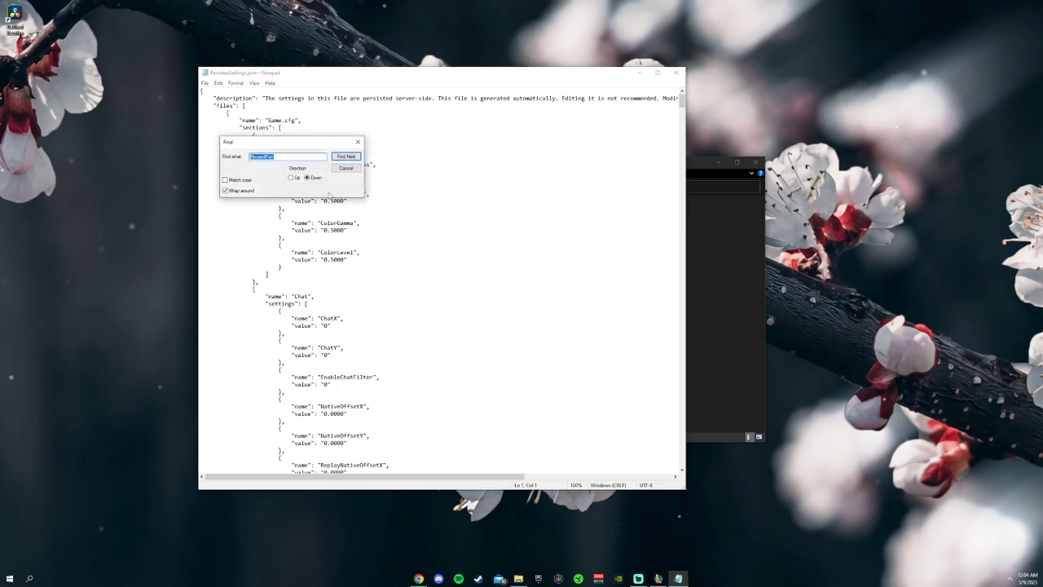
{"action": "left_click", "coordinate": [356, 157]}
{"action": "left_click", "coordinate": [357, 142]}
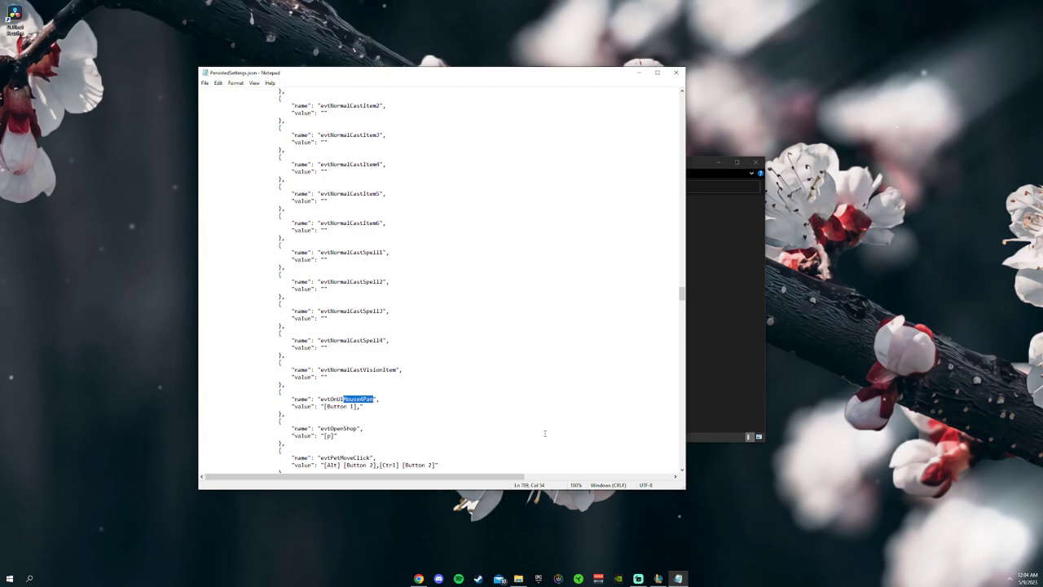
{"action": "scroll", "coordinate": [361, 409], "scroll_direction": "down", "scroll_amount": 1}
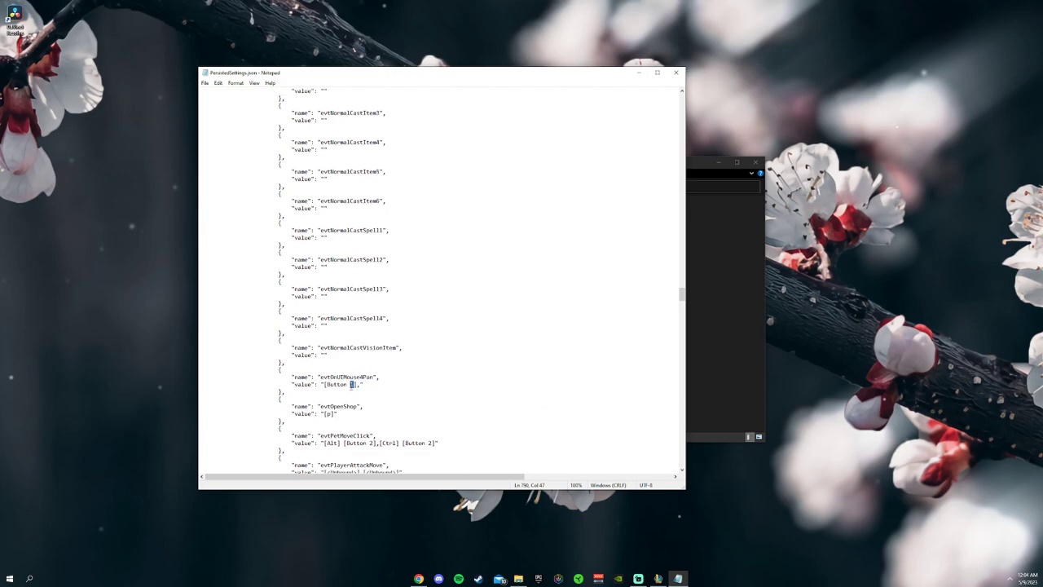
{"action": "left_click", "coordinate": [205, 84]}
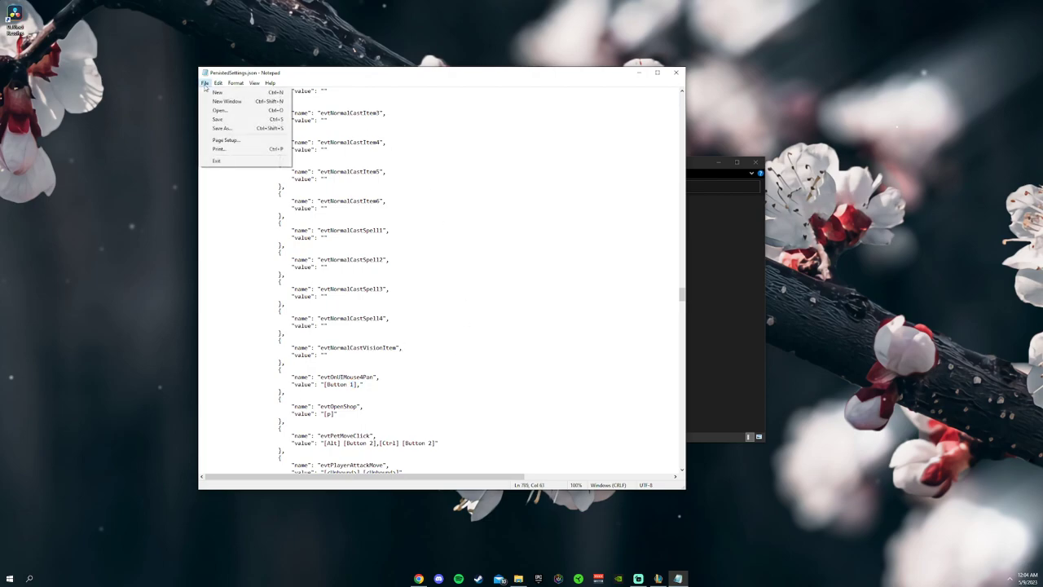
{"action": "left_click", "coordinate": [683, 72]}
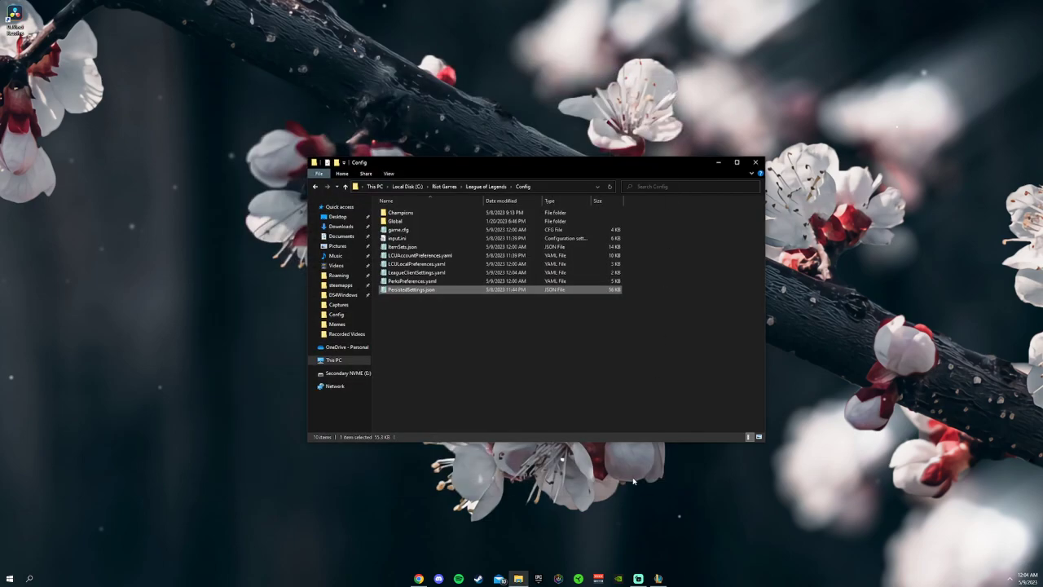
Make sure PersistedSettings.json is set to Read-only in its properties, and close File Explorer.
{"action": "right_click", "coordinate": [434, 291]}
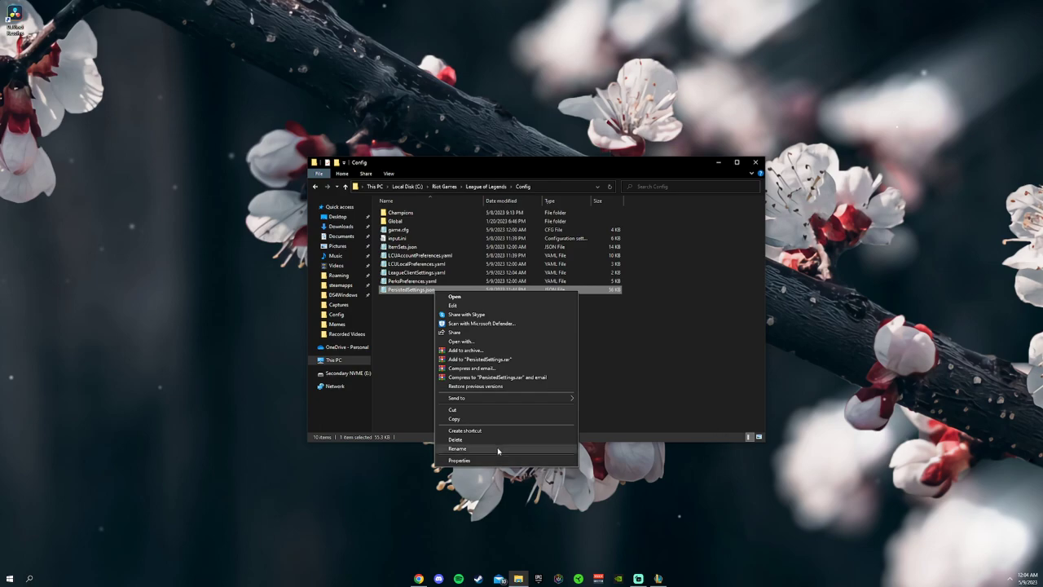
{"action": "left_click", "coordinate": [460, 461]}
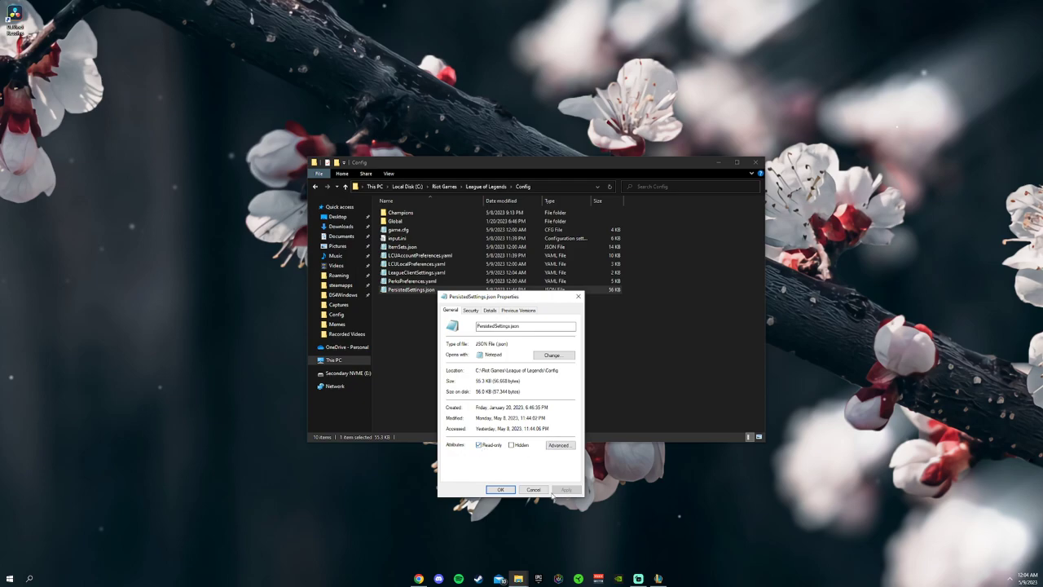
{"action": "left_click", "coordinate": [498, 490]}
{"action": "left_click", "coordinate": [757, 163]}
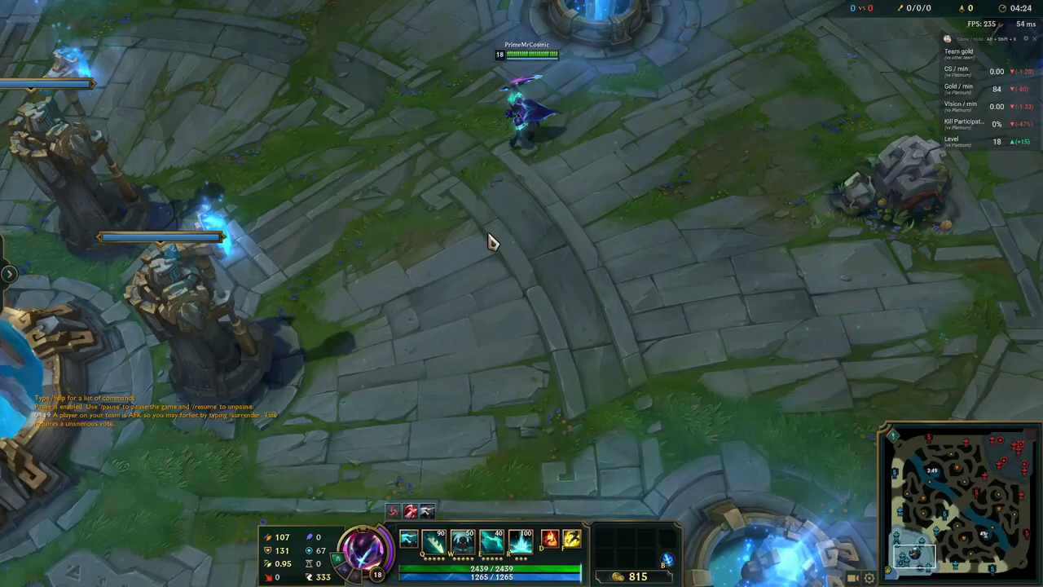
Back in League of Legends, lock the camera on the champion while moving around the base.
{"action": "right_click", "coordinate": [603, 340]}
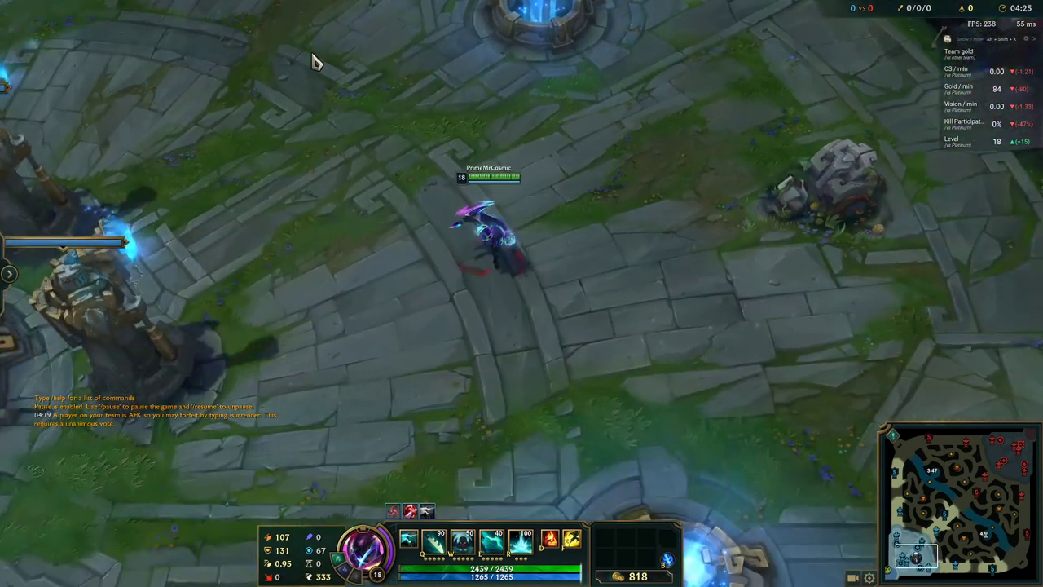
{"action": "key", "text": "y"}
{"action": "right_click", "coordinate": [424, 45]}
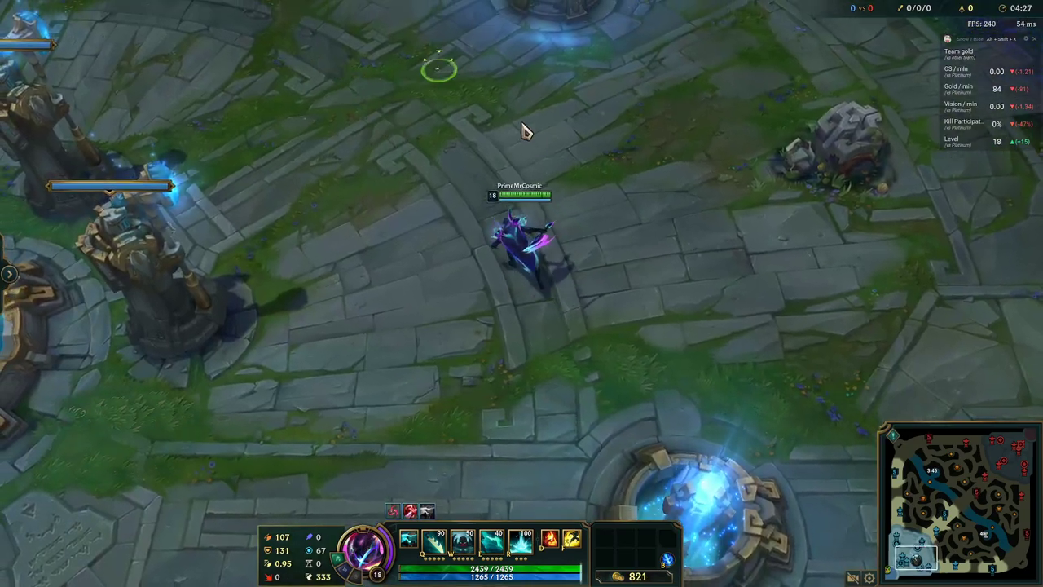
{"action": "right_click", "coordinate": [599, 213]}
{"action": "right_click", "coordinate": [320, 140]}
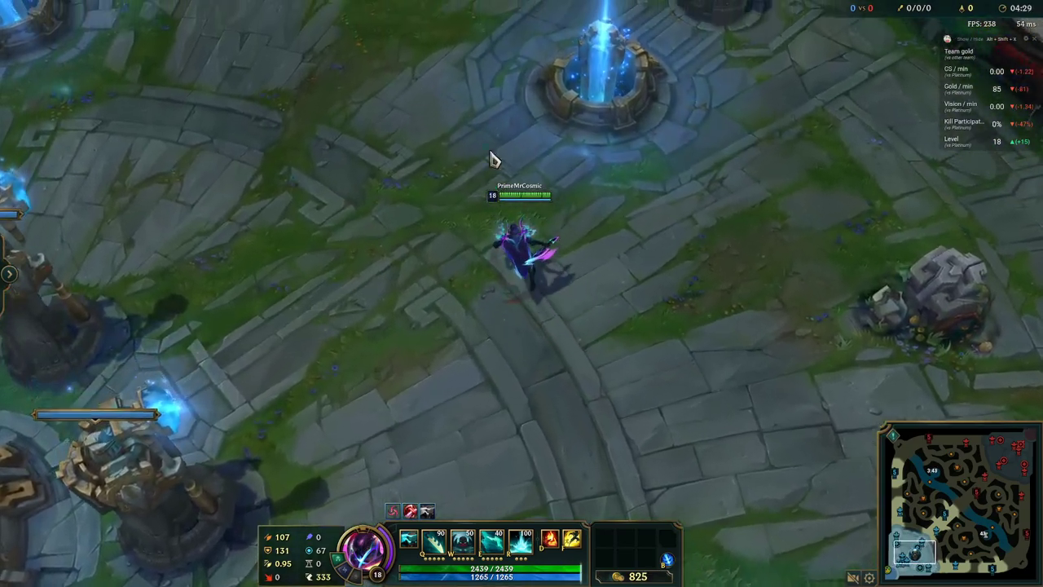
Unlock the camera and move the champion around the base near the turrets.
{"action": "key", "text": "y"}
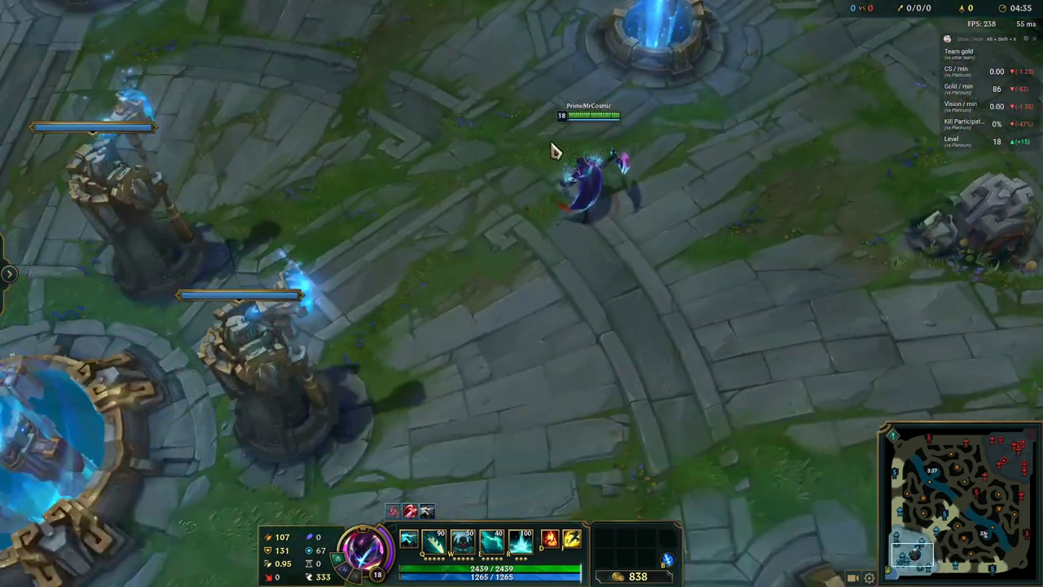
{"action": "right_click", "coordinate": [766, 237]}
{"action": "right_click", "coordinate": [728, 193]}
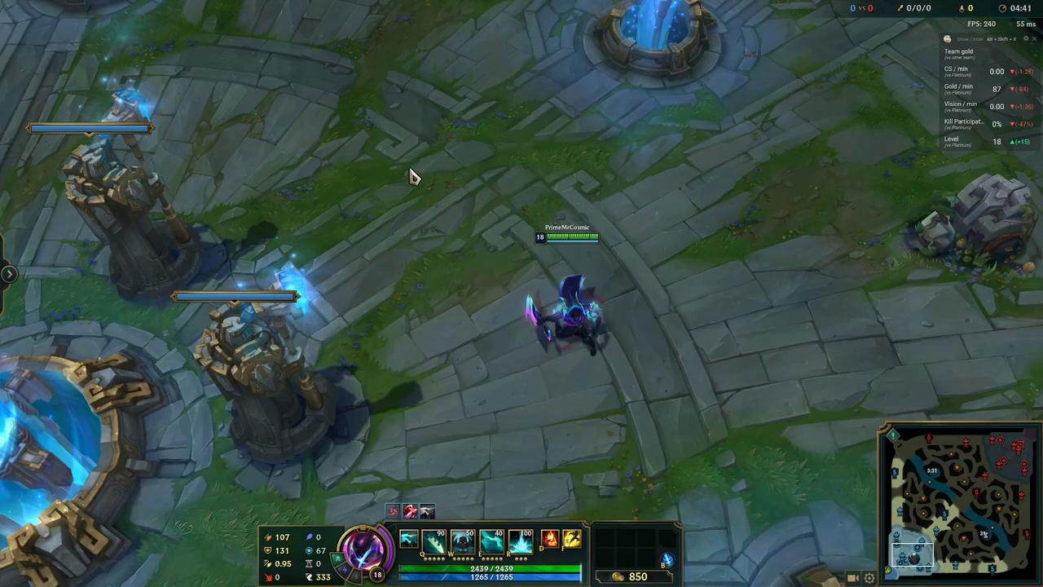
{"action": "right_click", "coordinate": [462, 171]}
{"action": "right_click", "coordinate": [357, 213]}
{"action": "right_click", "coordinate": [428, 151]}
{"action": "right_click", "coordinate": [509, 229]}
{"action": "right_click", "coordinate": [494, 285]}
Pan the free camera with drag scroll while moving the champion, and re-center the view on the champion.
{"action": "left_click_drag", "start_coordinate": [588, 114], "coordinate": [544, 256]}
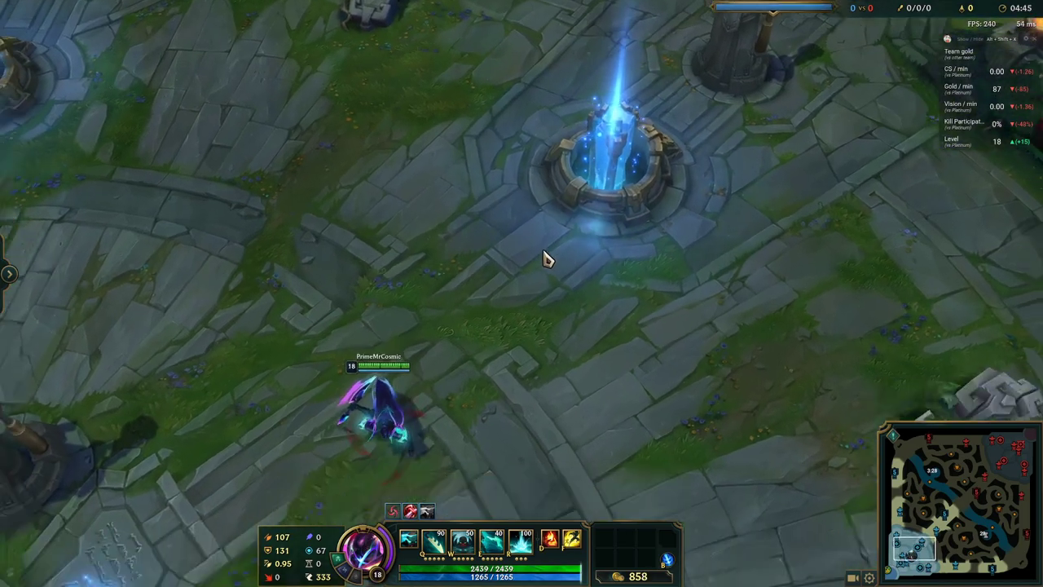
{"action": "key", "text": "space"}
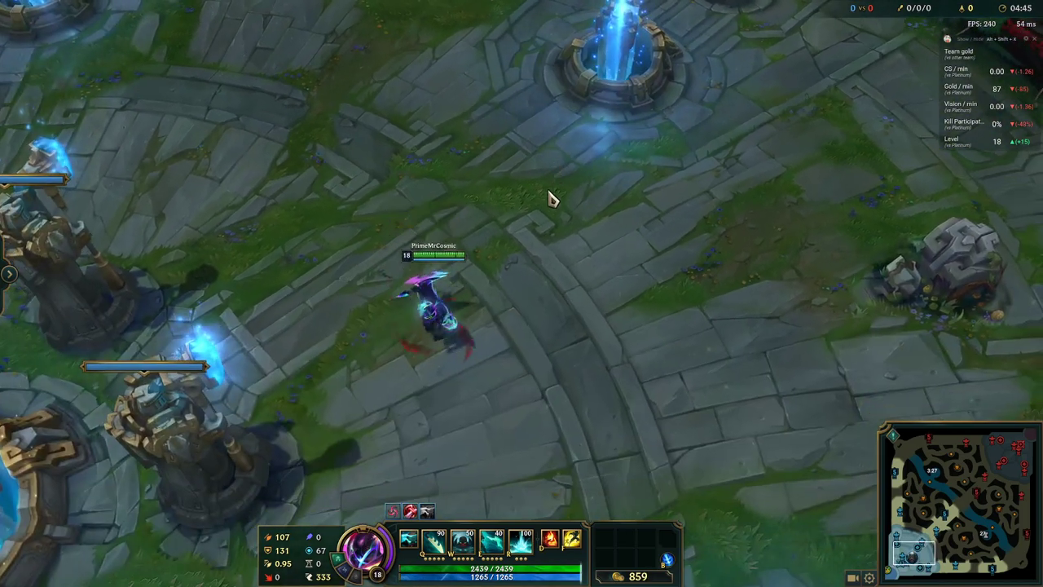
{"action": "key", "text": "space"}
{"action": "right_click", "coordinate": [550, 213]}
{"action": "right_click", "coordinate": [642, 189]}
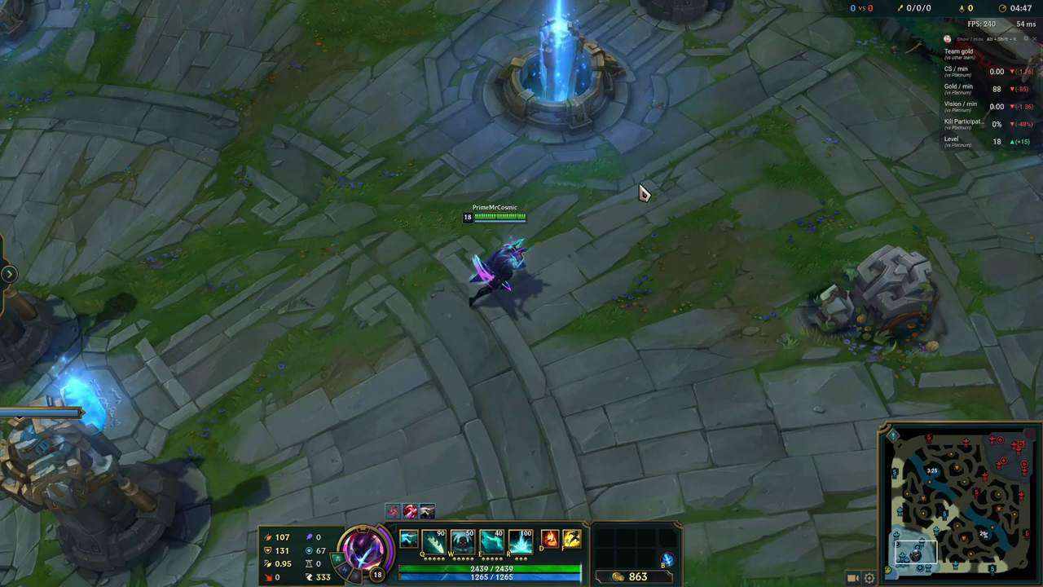
{"action": "right_click", "coordinate": [428, 310]}
{"action": "right_click", "coordinate": [384, 193]}
{"action": "right_click", "coordinate": [400, 100]}
{"action": "key", "text": "space"}
Channel the champion's Bone Skewer ability twice, moving the champion between the casts.
{"action": "key", "text": "q"}
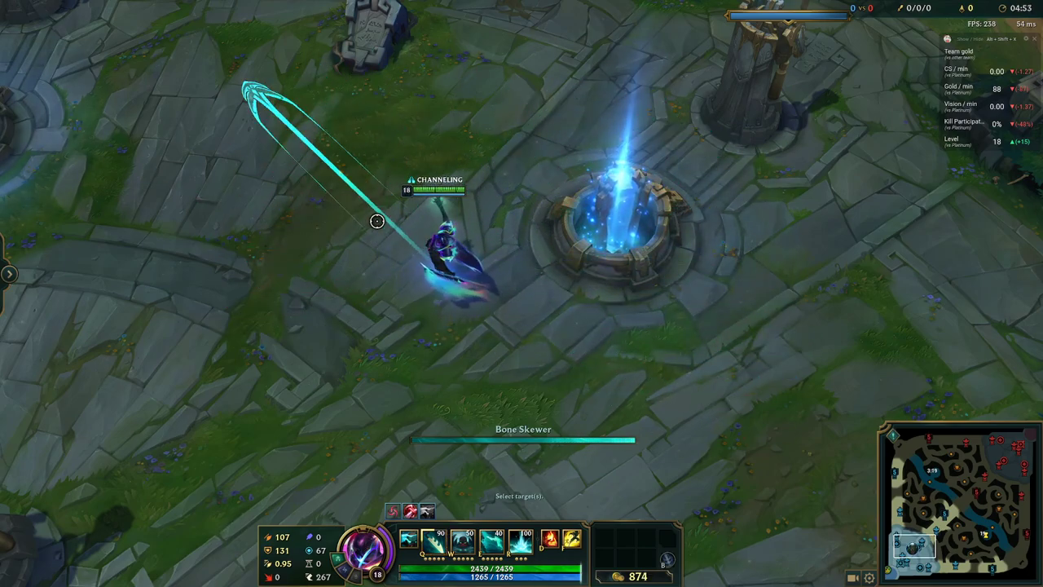
{"action": "right_click", "coordinate": [494, 166]}
{"action": "right_click", "coordinate": [344, 310]}
{"action": "key", "text": "q"}
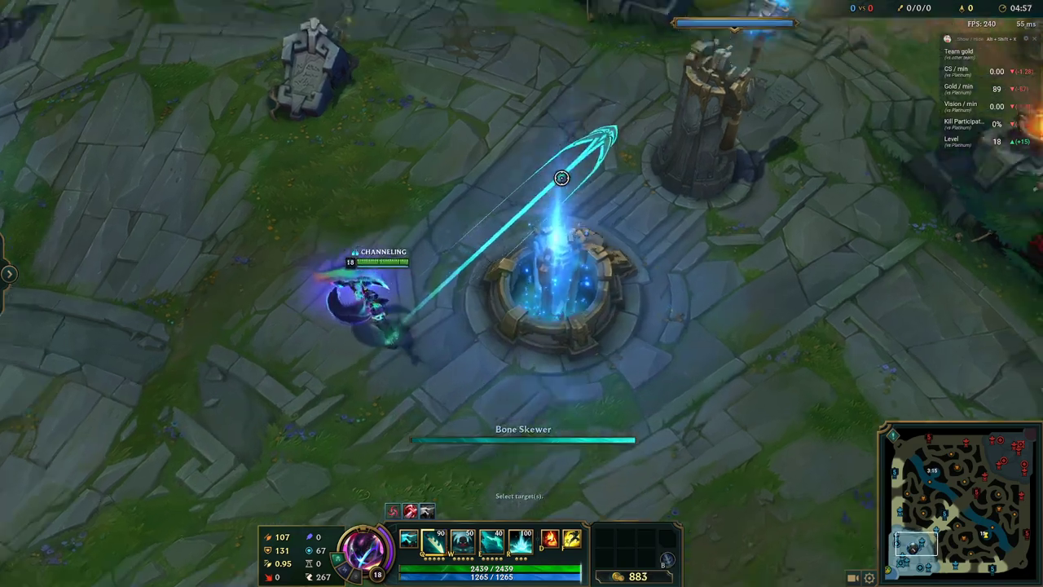
Cast Bone Skewer beside the blue fountain and move the champion around it while panning the free camera.
{"action": "key", "text": "q"}
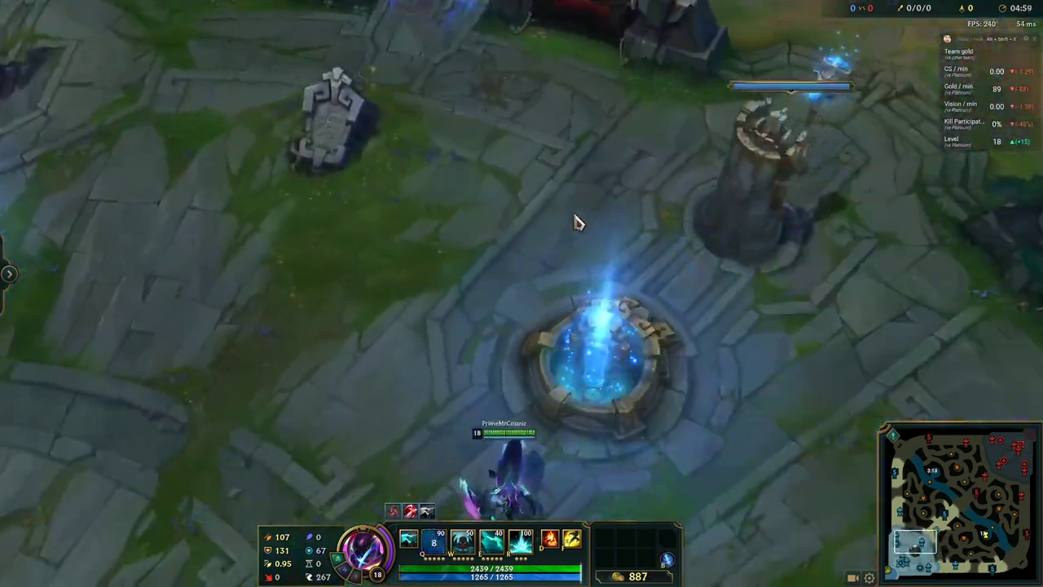
{"action": "right_click", "coordinate": [491, 302]}
{"action": "right_click", "coordinate": [98, 358]}
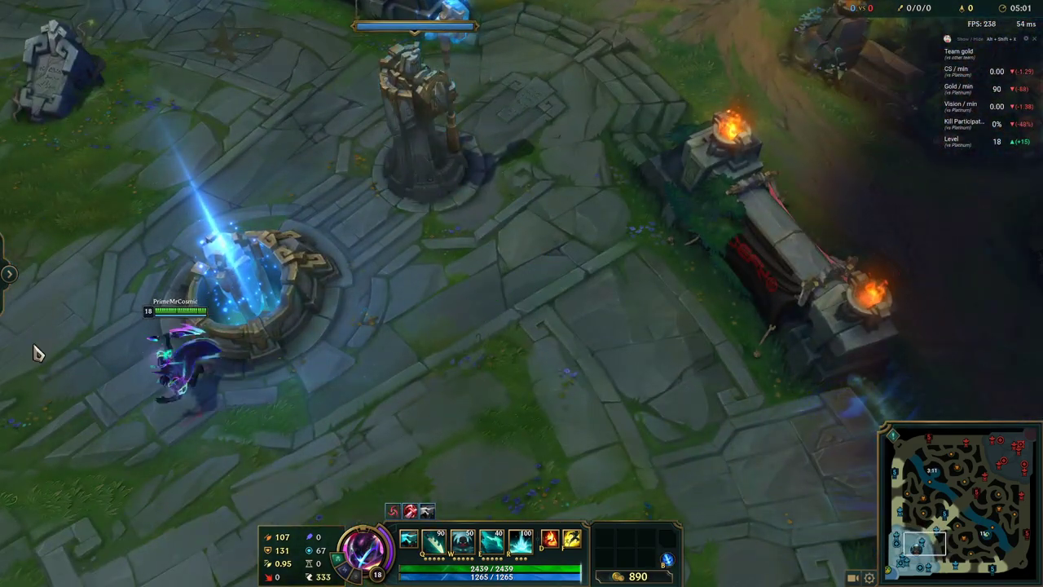
{"action": "right_click", "coordinate": [187, 347]}
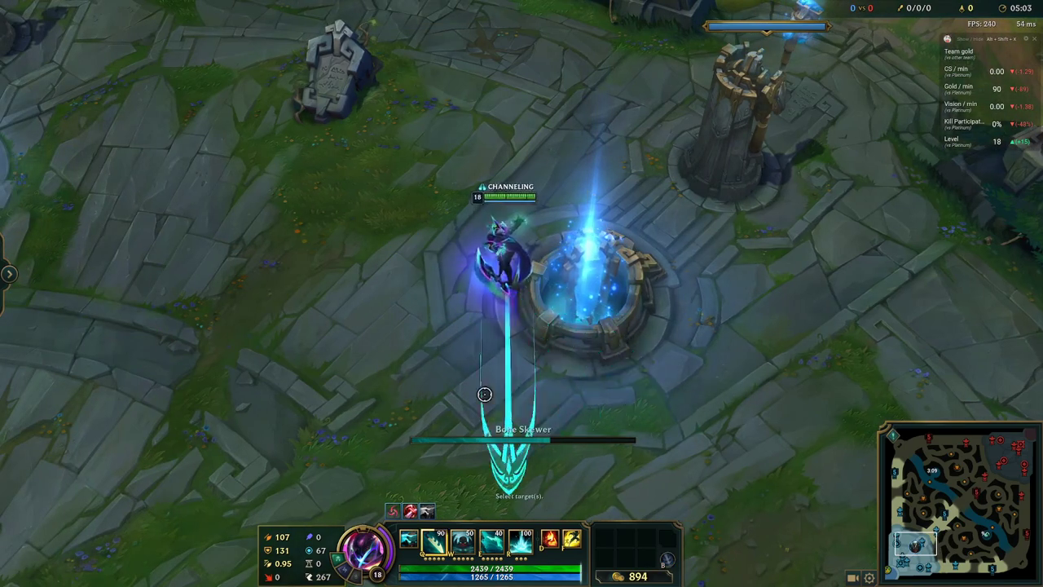
Channel Bone Skewer again toward the turret, and move the champion across the base to the stone monument with the camera free.
{"action": "key", "text": "q"}
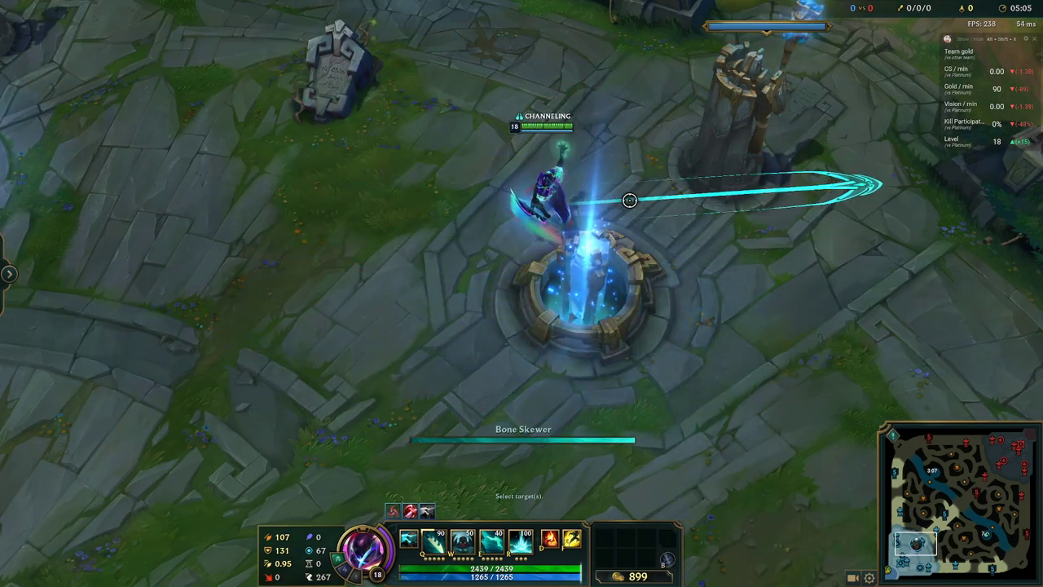
{"action": "right_click", "coordinate": [692, 263]}
{"action": "right_click", "coordinate": [276, 306]}
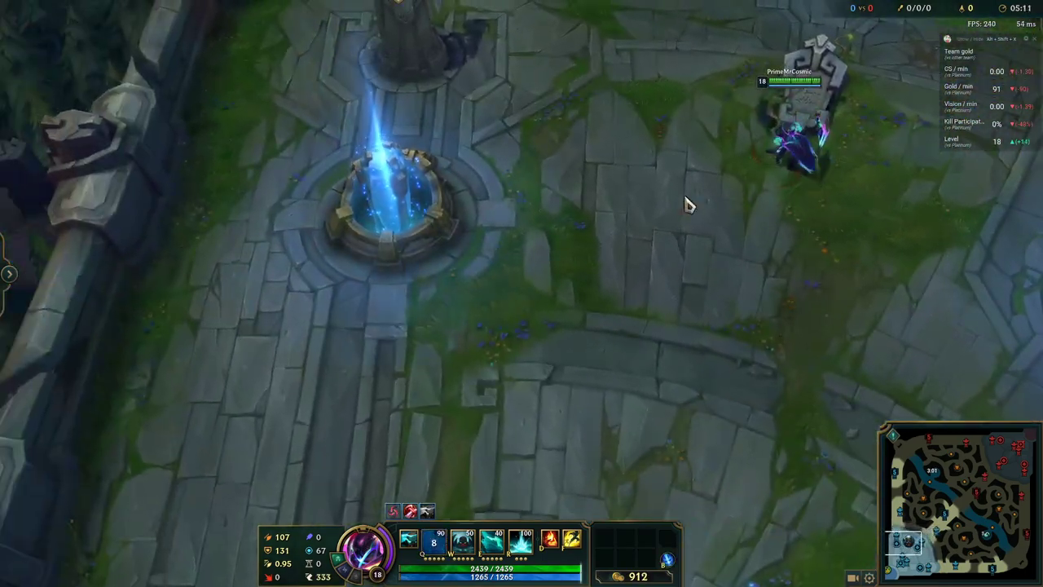
{"action": "right_click", "coordinate": [644, 282]}
Lock the camera on the champion and move back and forth around the stone monument between the two fountains.
{"action": "key", "text": "y"}
{"action": "right_click", "coordinate": [475, 434]}
{"action": "right_click", "coordinate": [748, 323]}
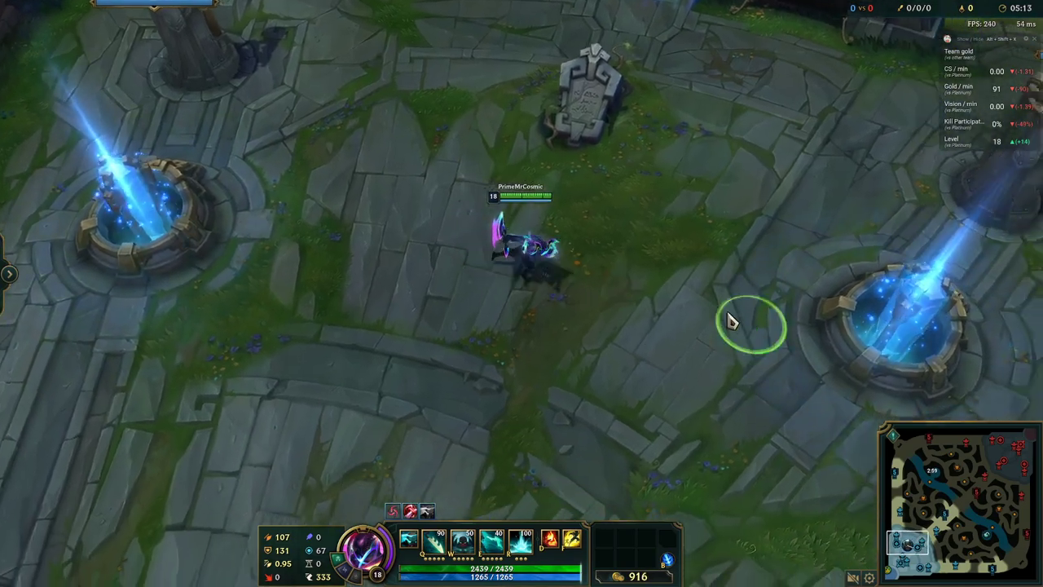
{"action": "right_click", "coordinate": [445, 76]}
{"action": "right_click", "coordinate": [555, 308]}
{"action": "right_click", "coordinate": [713, 157]}
{"action": "right_click", "coordinate": [380, 164]}
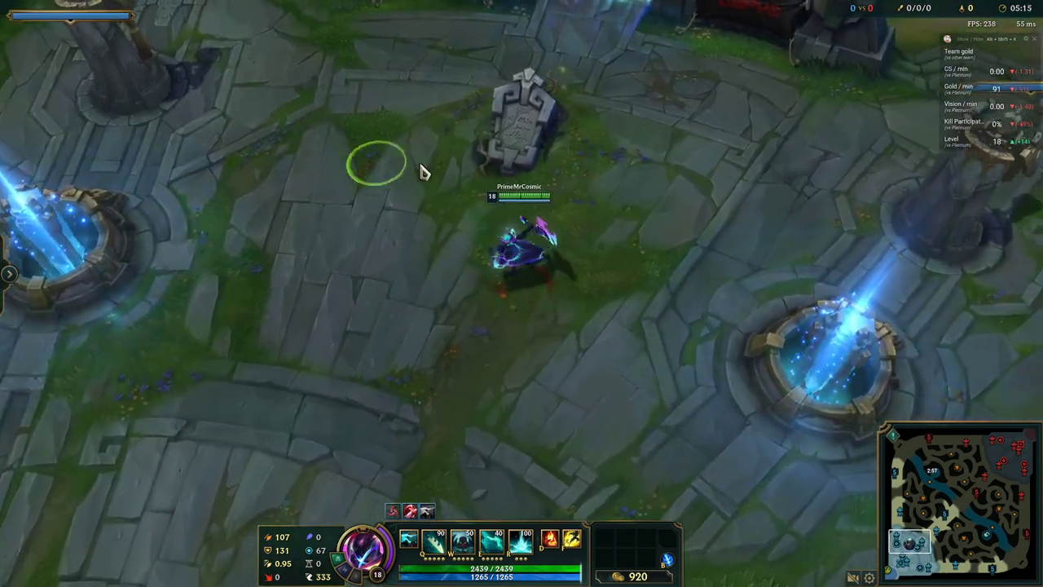
{"action": "right_click", "coordinate": [594, 261]}
{"action": "right_click", "coordinate": [755, 273]}
Unlock the camera and move the champion past the turret to the steps at the edge of the base.
{"action": "key", "text": "y"}
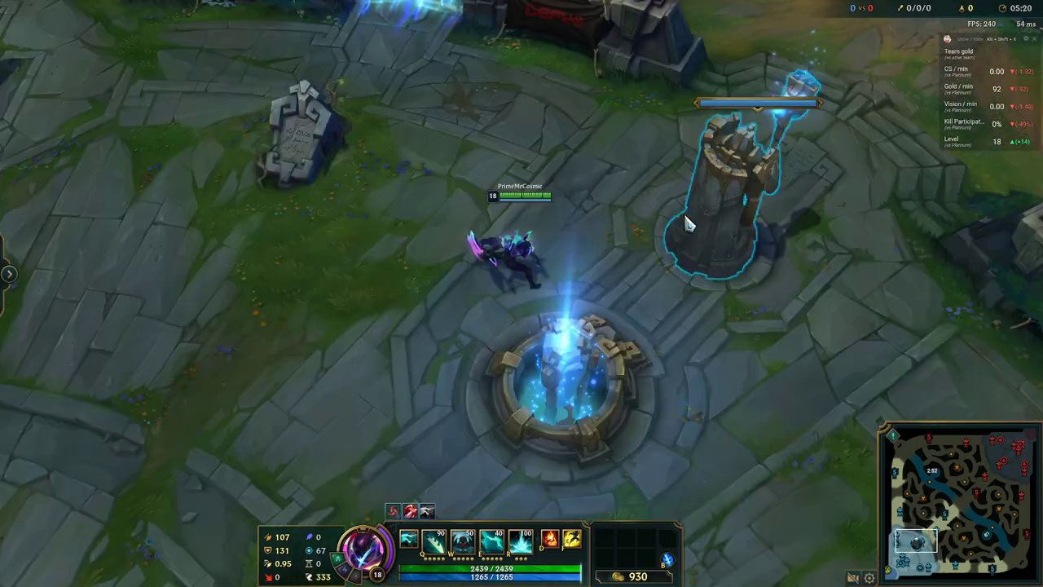
{"action": "right_click", "coordinate": [570, 148]}
{"action": "right_click", "coordinate": [498, 165]}
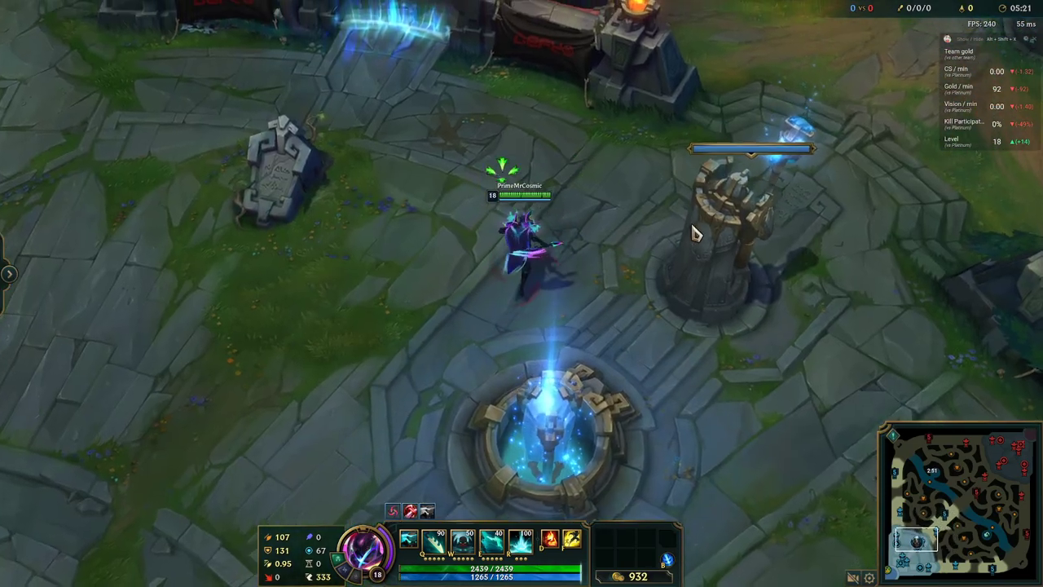
{"action": "right_click", "coordinate": [813, 256]}
{"action": "right_click", "coordinate": [767, 212]}
{"action": "right_click", "coordinate": [757, 155]}
{"action": "right_click", "coordinate": [808, 184]}
{"action": "right_click", "coordinate": [736, 193]}
{"action": "right_click", "coordinate": [613, 249]}
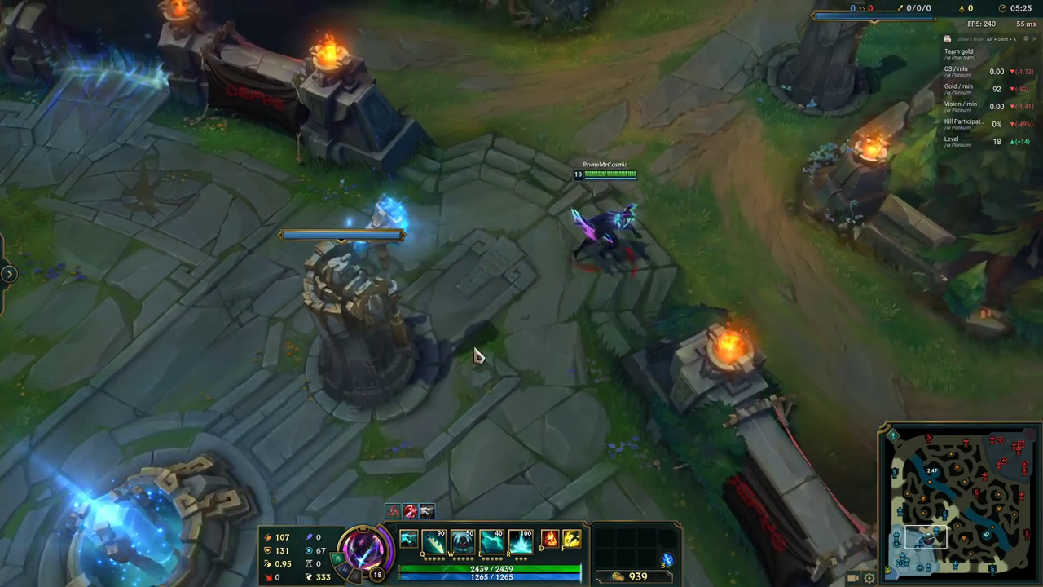